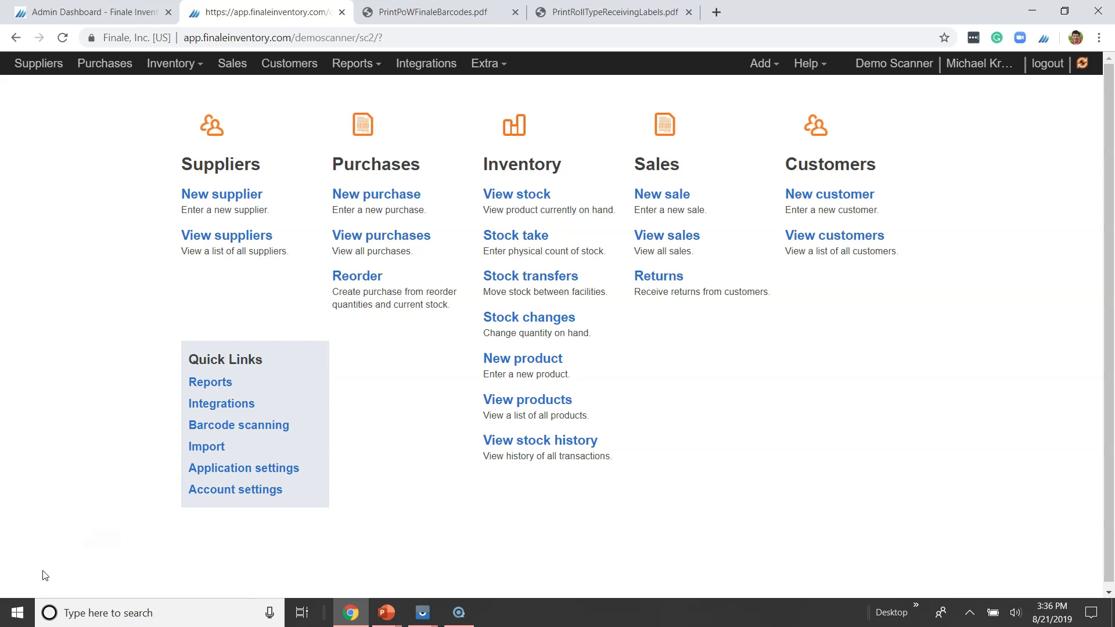
# - Open purchase order 100008 from PVC CARD Vendor-R-US in the Purchases list
pyautogui.click(390, 235)
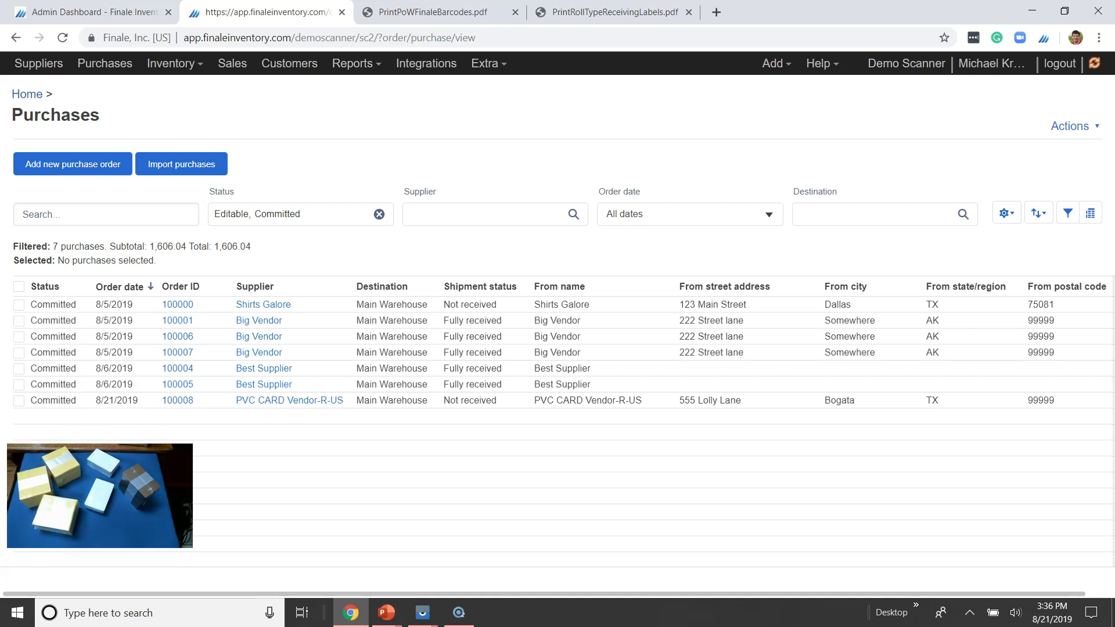
pyautogui.click(178, 401)
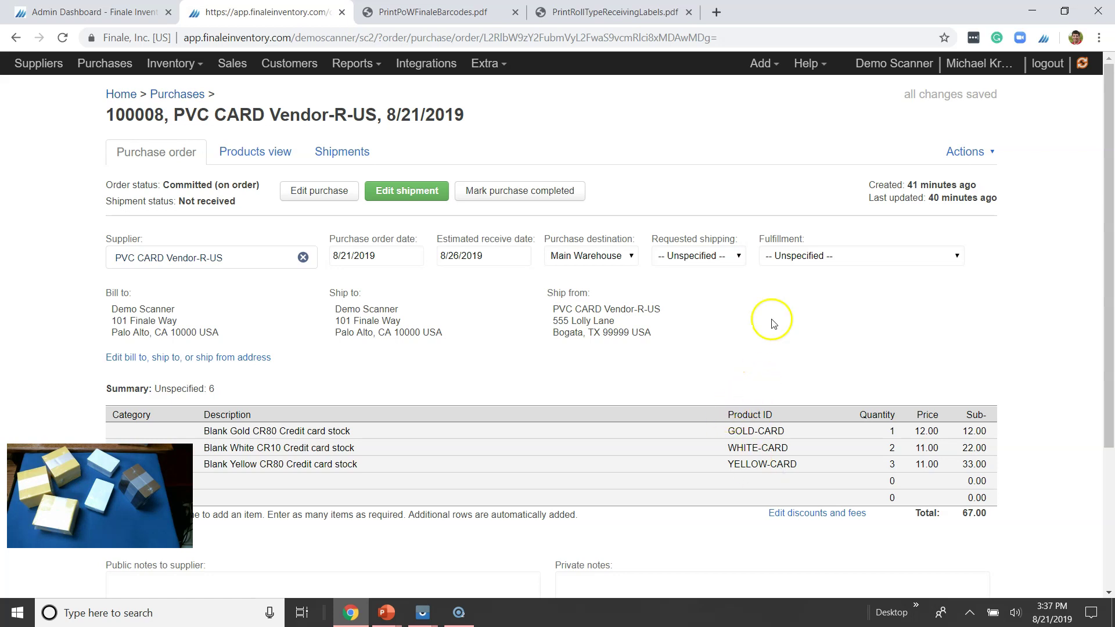
# - Set GOLD-CARD's shipment quantity to 1 in order 100008's shipment
pyautogui.click(354, 165)
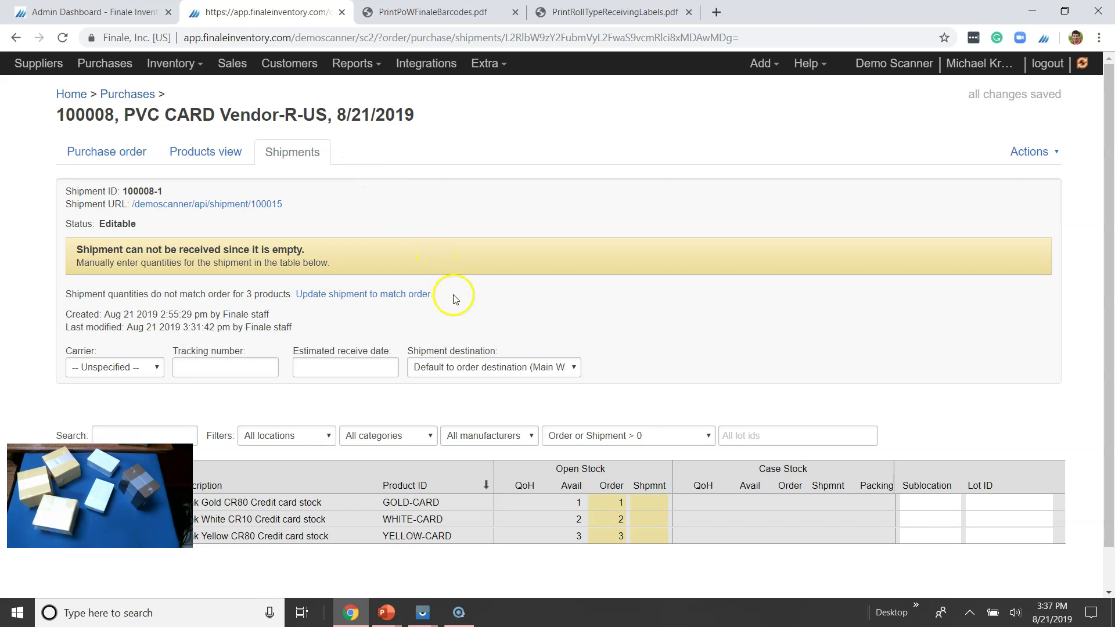
pyautogui.click(655, 509)
pyautogui.write('1')
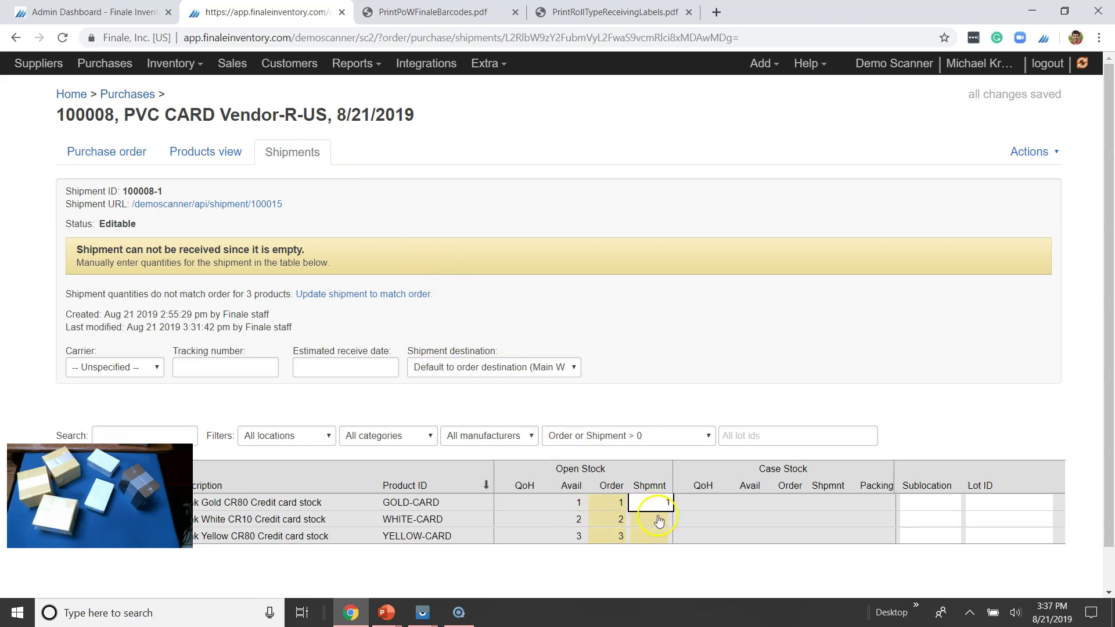
pyautogui.click(657, 521)
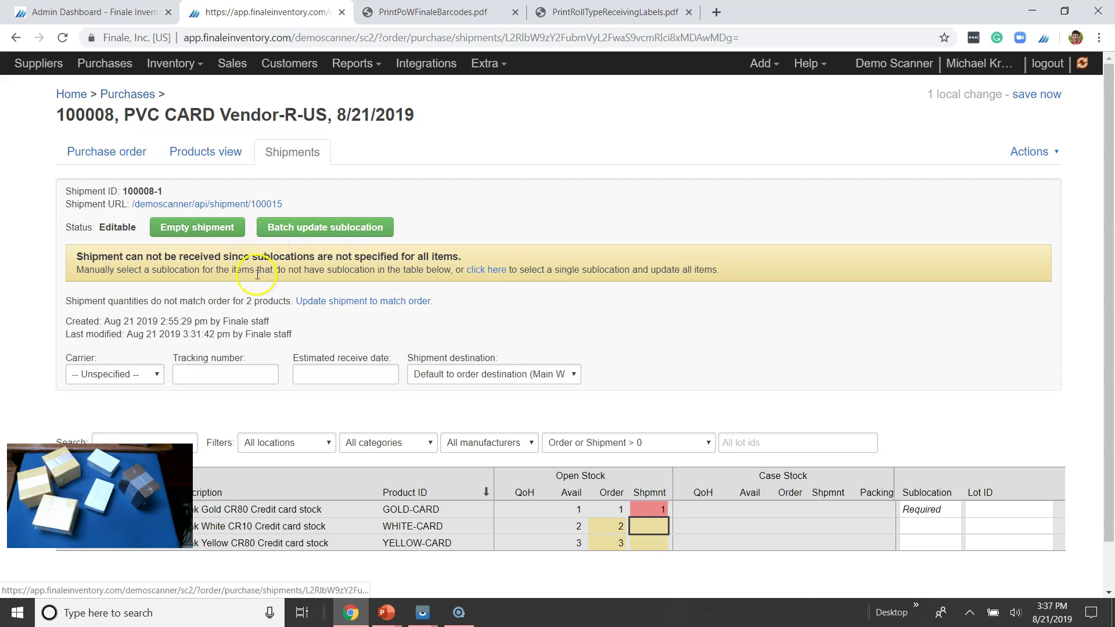
# - Match the shipment to the order (quantities 1, 2, 3 in A01-01-A) and save it
pyautogui.click(372, 302)
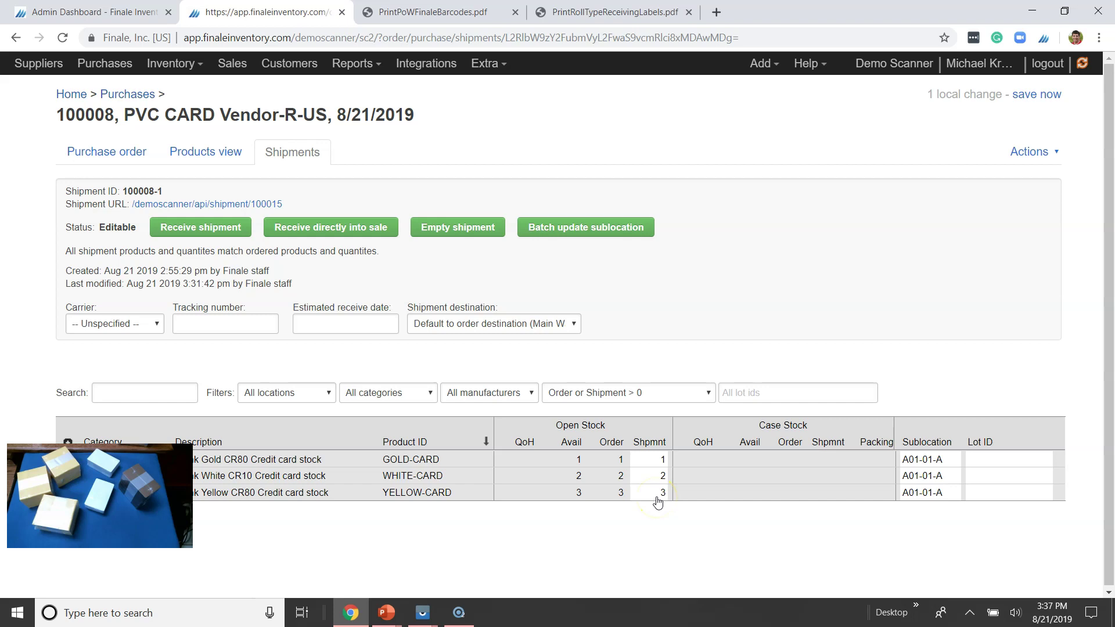
pyautogui.click(1035, 95)
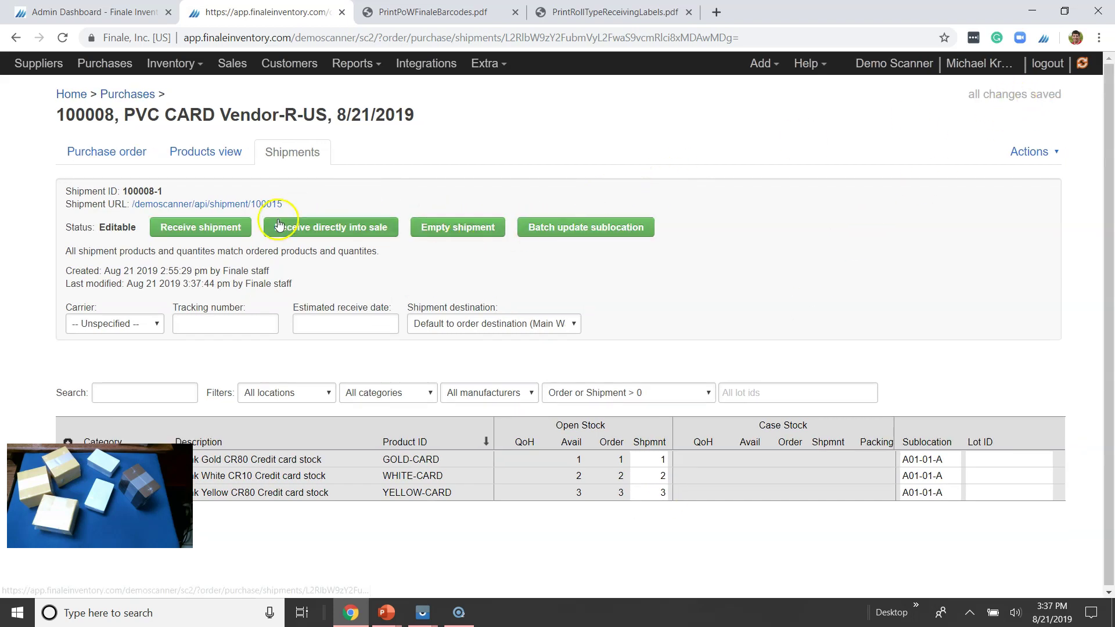
pyautogui.moveTo(137, 227); pyautogui.dragTo(98, 224)
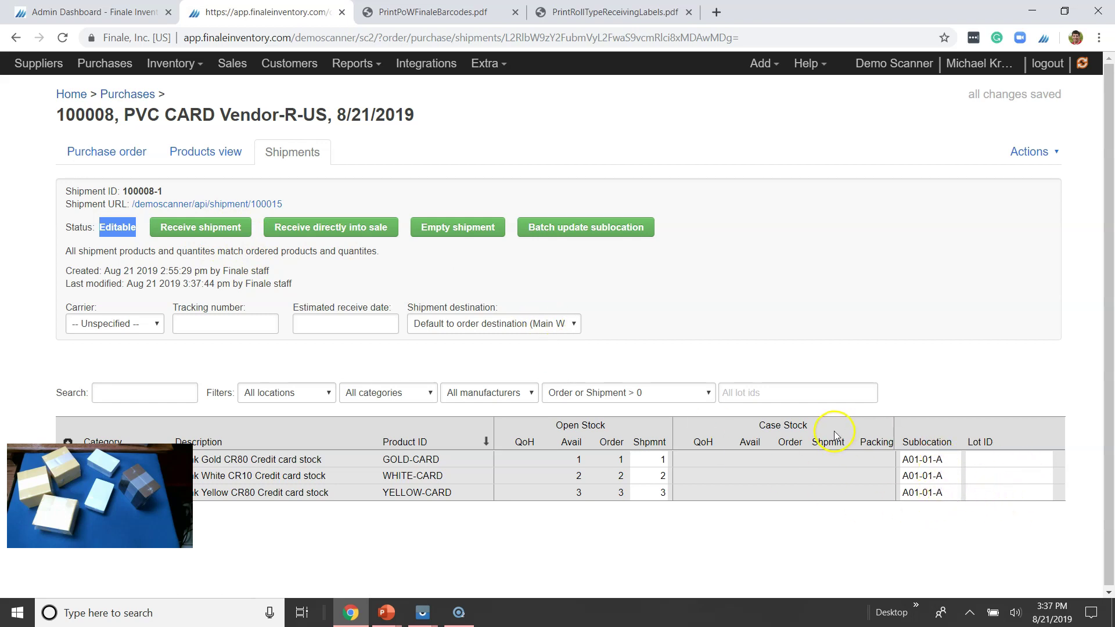
# - Generate the roll-type receiving labels PDF and scroll through its six card labels
pyautogui.click(1023, 153)
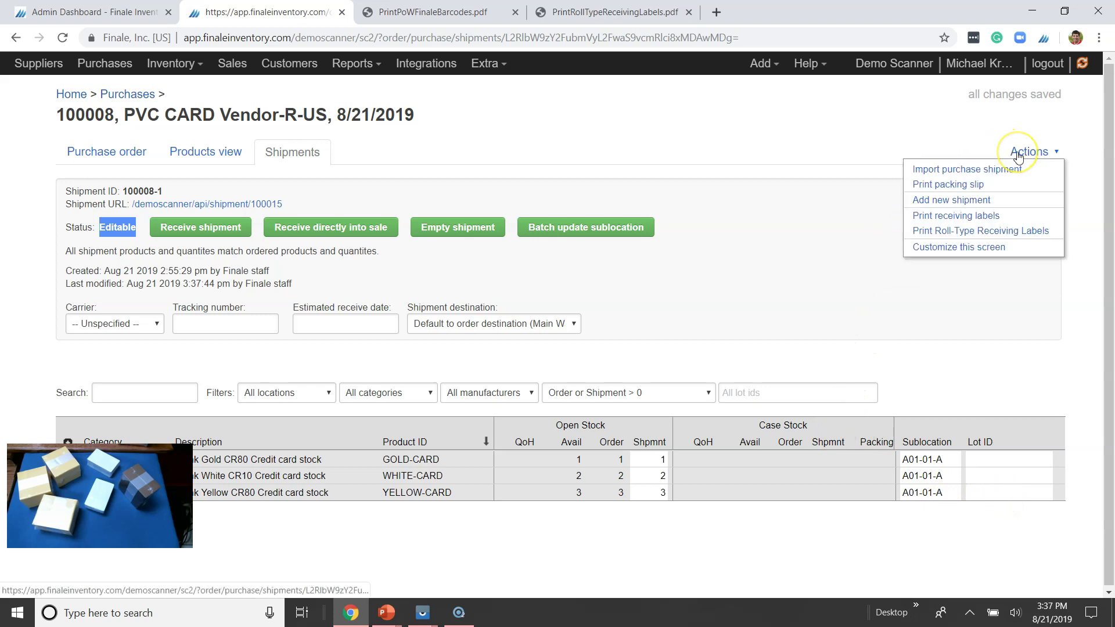
pyautogui.click(990, 235)
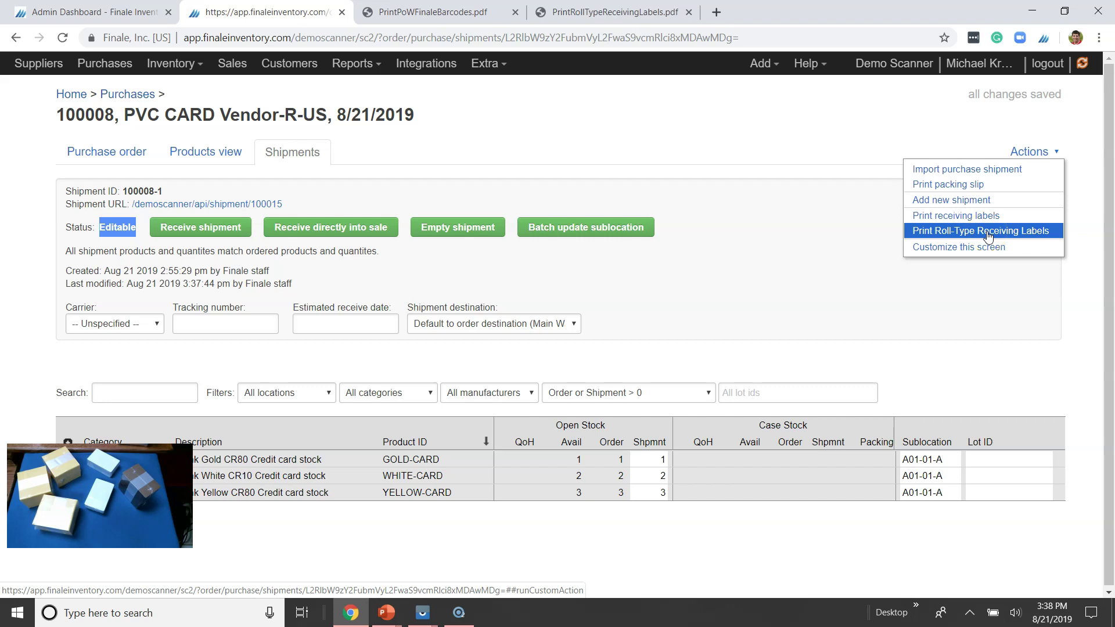
pyautogui.click(989, 234)
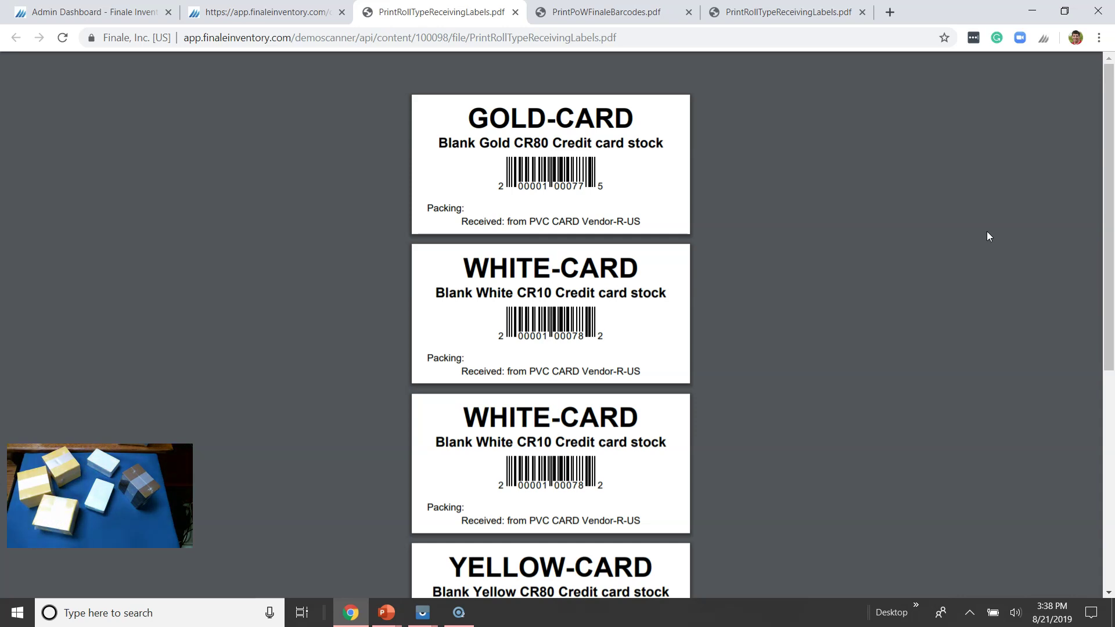
pyautogui.click(974, 253)
pyautogui.scroll(-6, 975, 252)
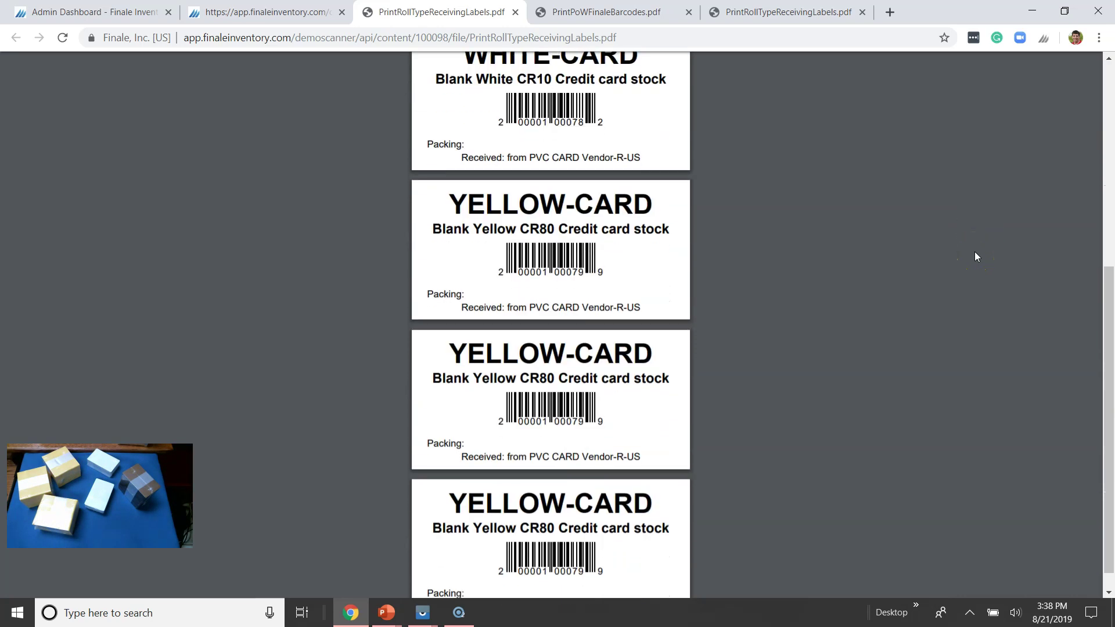
pyautogui.scroll(2, 975, 252)
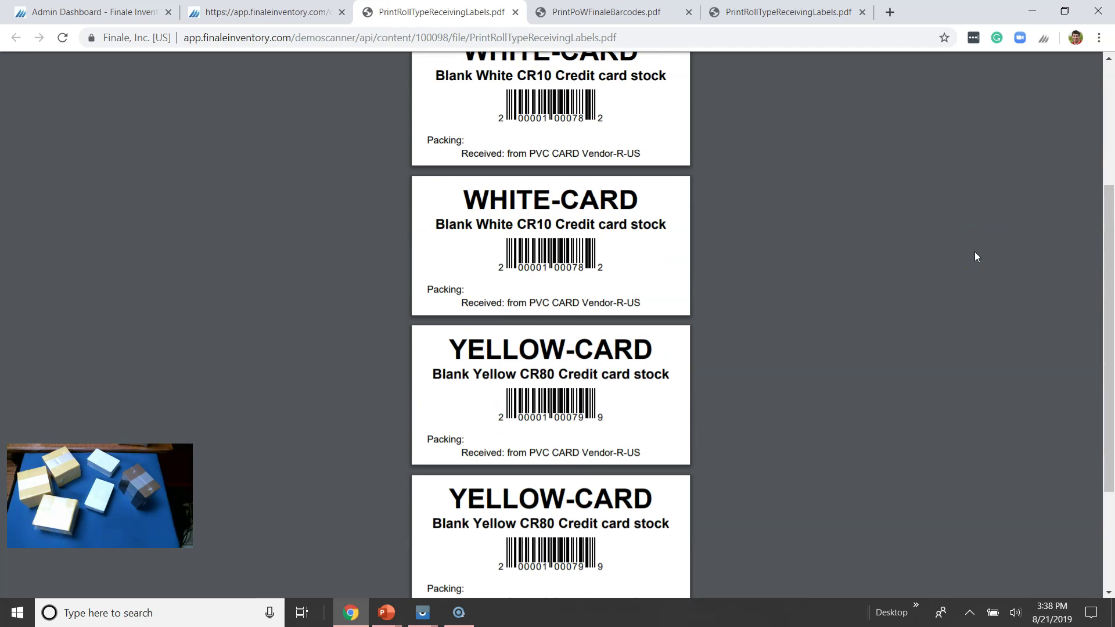
# - Empty all lines from shipment 100008-1 and return to the purchase order details
pyautogui.click(291, 13)
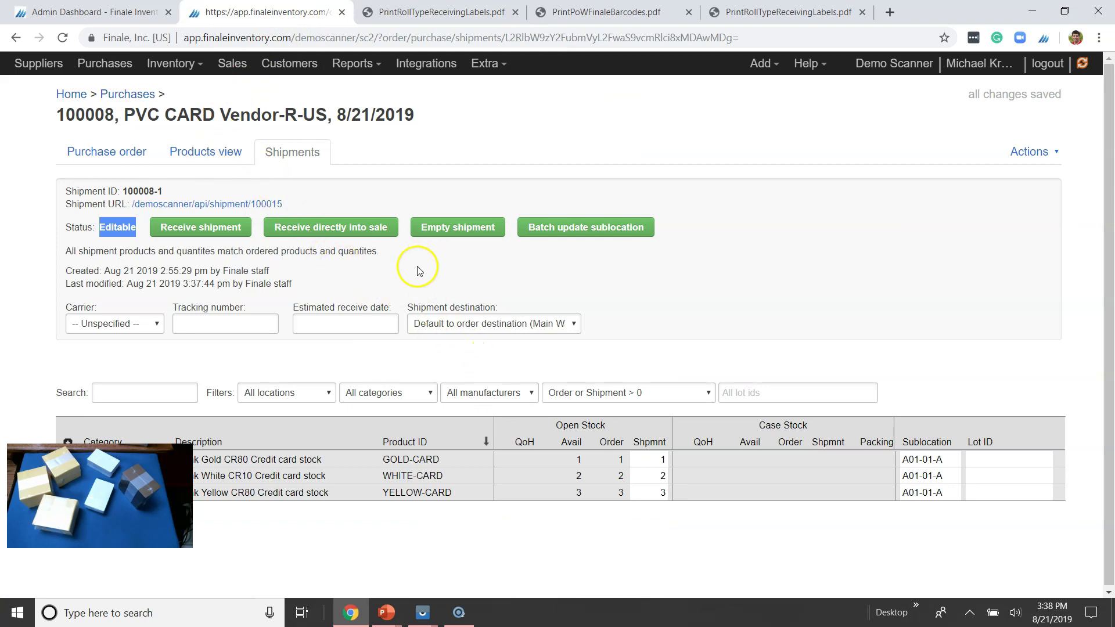
pyautogui.click(447, 228)
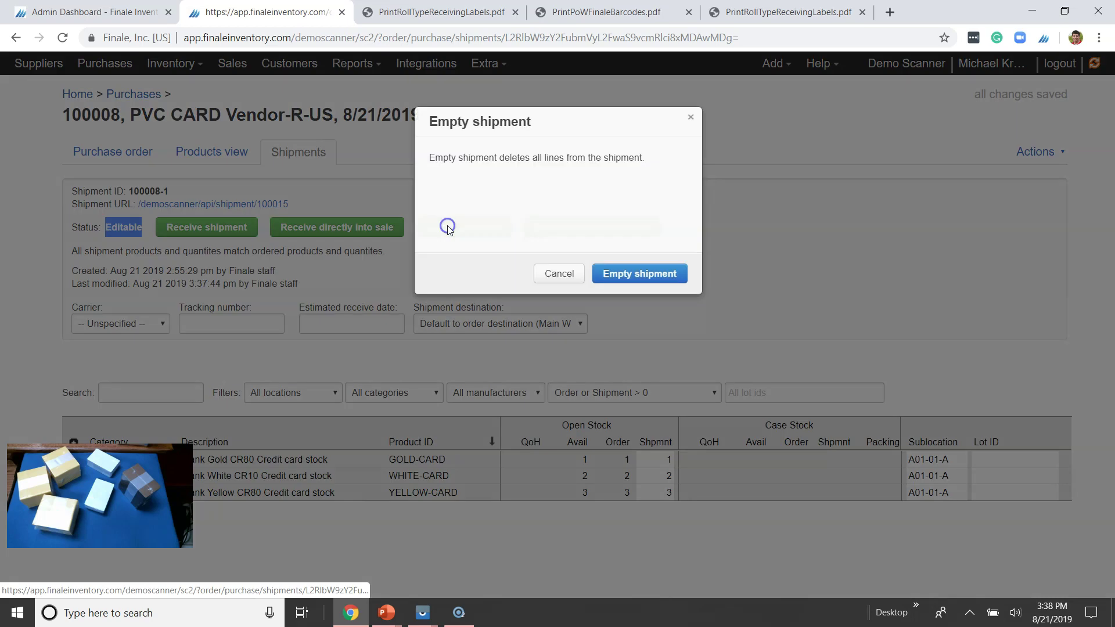
pyautogui.click(635, 273)
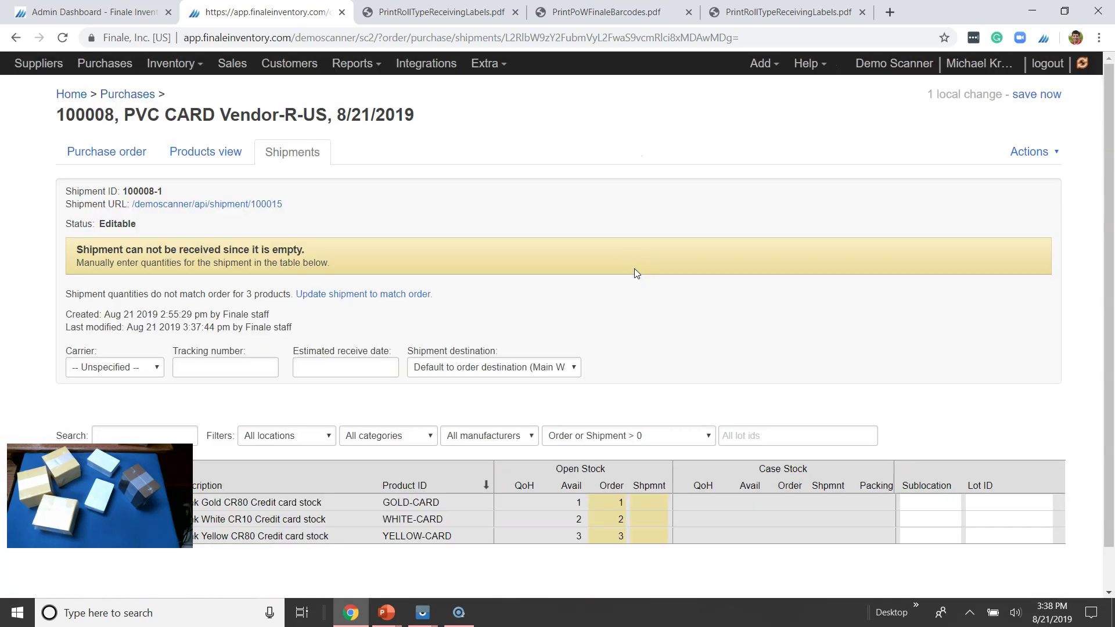
pyautogui.click(112, 162)
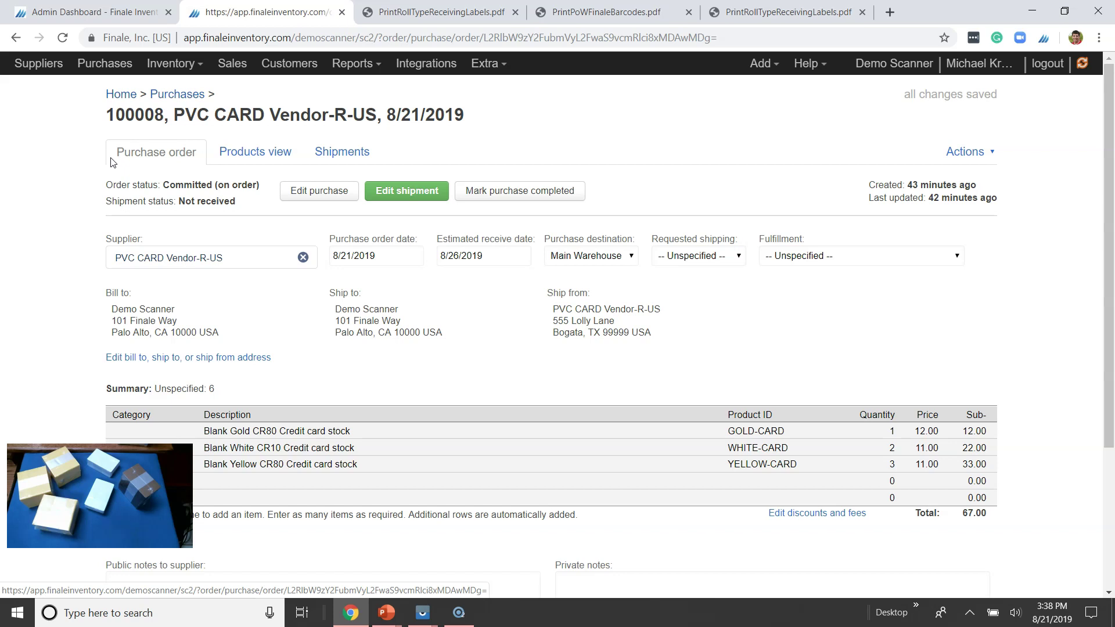
# - Print PO 100008 with Finale barcodes, then confirm it shows Not received in Purchases
pyautogui.click(958, 152)
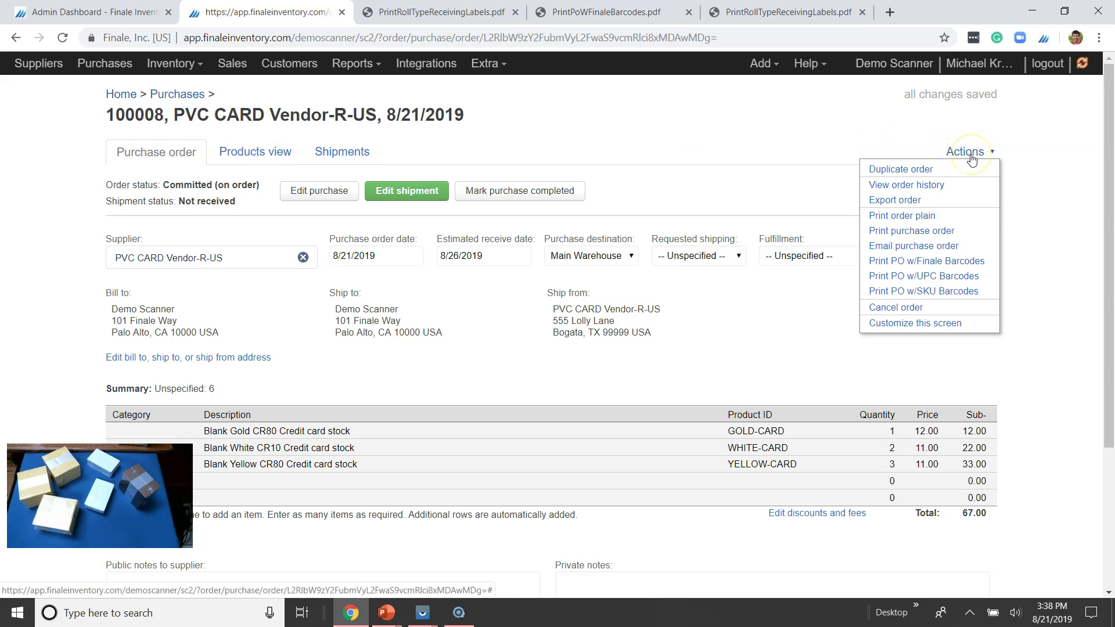
pyautogui.click(965, 260)
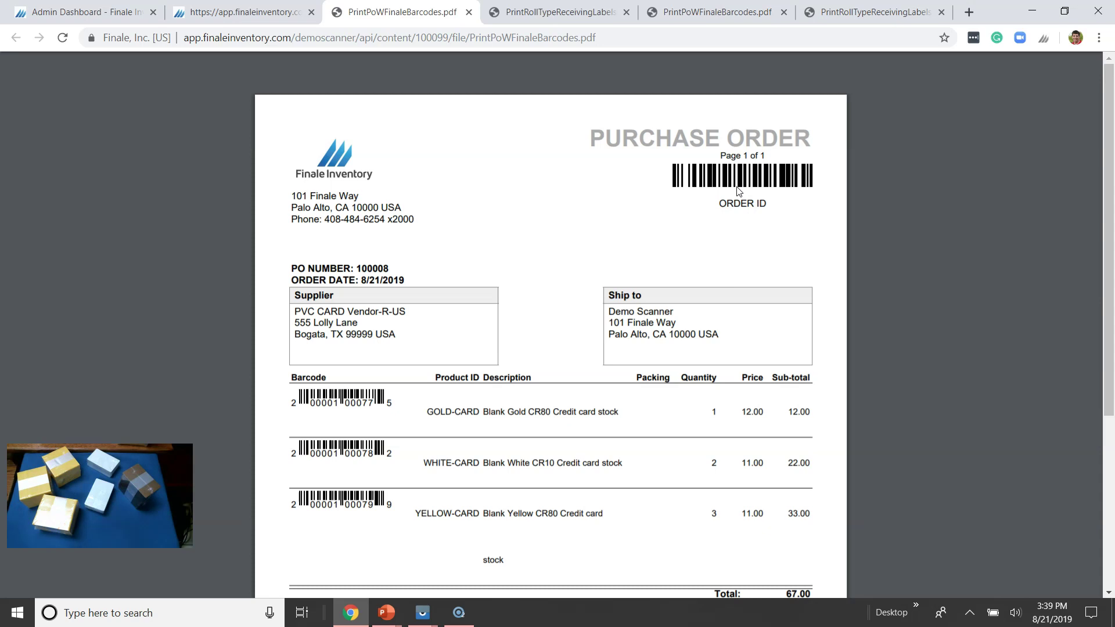
pyautogui.click(243, 18)
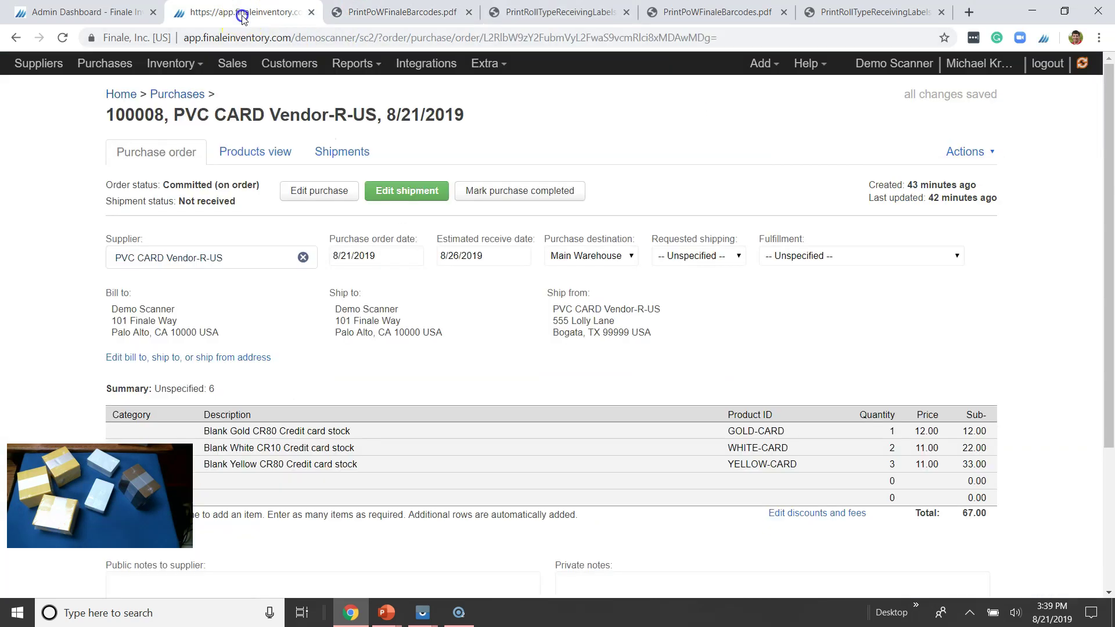
pyautogui.click(197, 94)
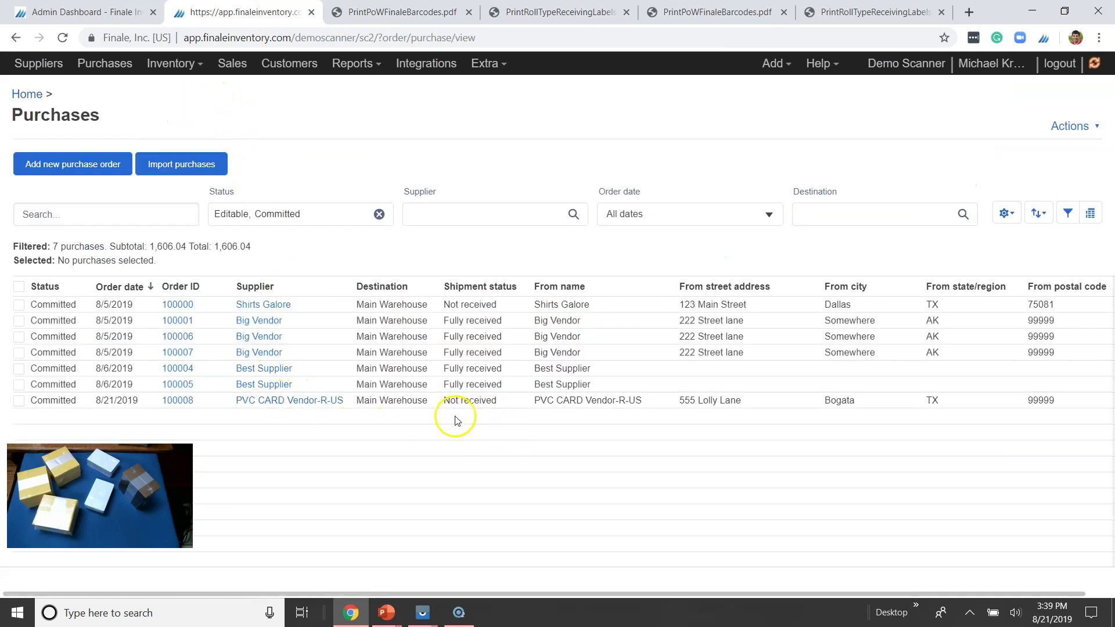
pyautogui.moveTo(444, 401); pyautogui.dragTo(474, 401)
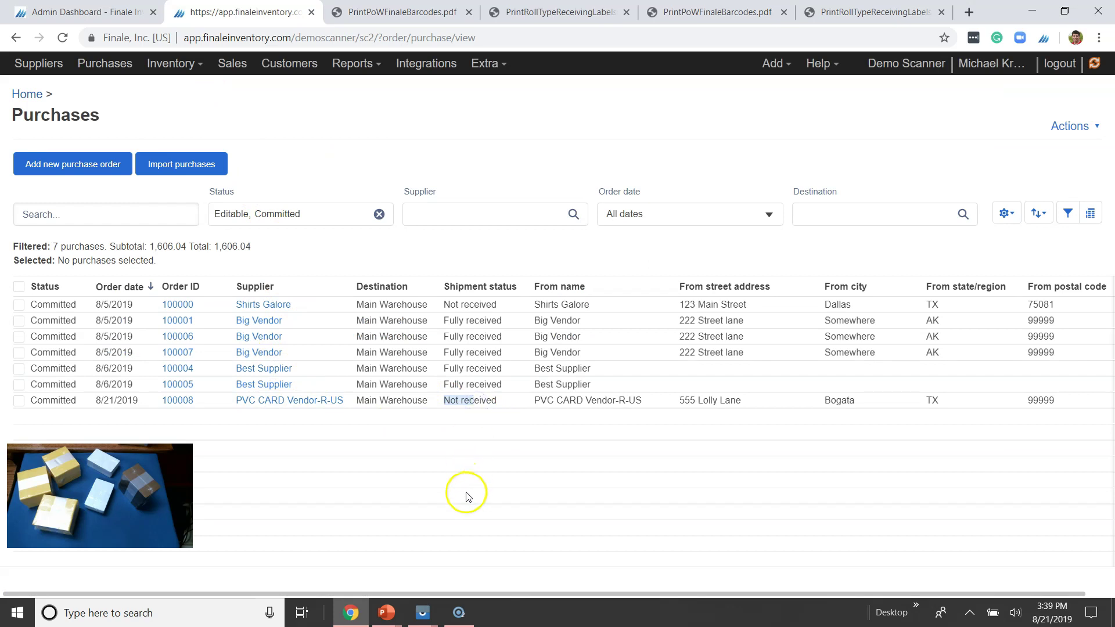
# - Bring up the TC55 scanner window through Vysor and sync the scanner app with Finale
pyautogui.click(427, 609)
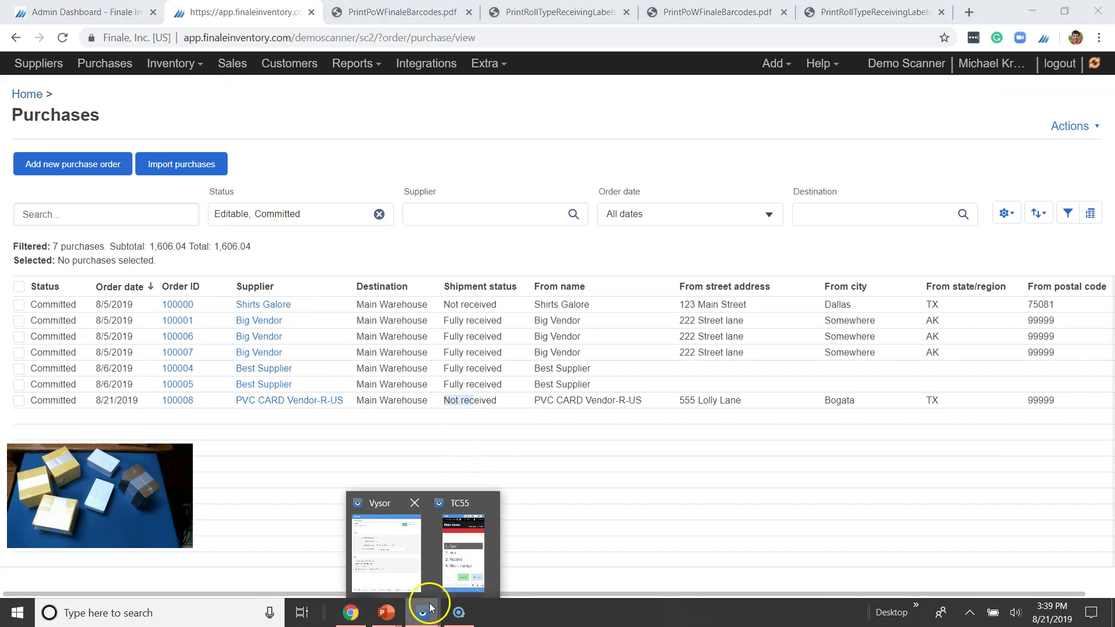
pyautogui.click(465, 540)
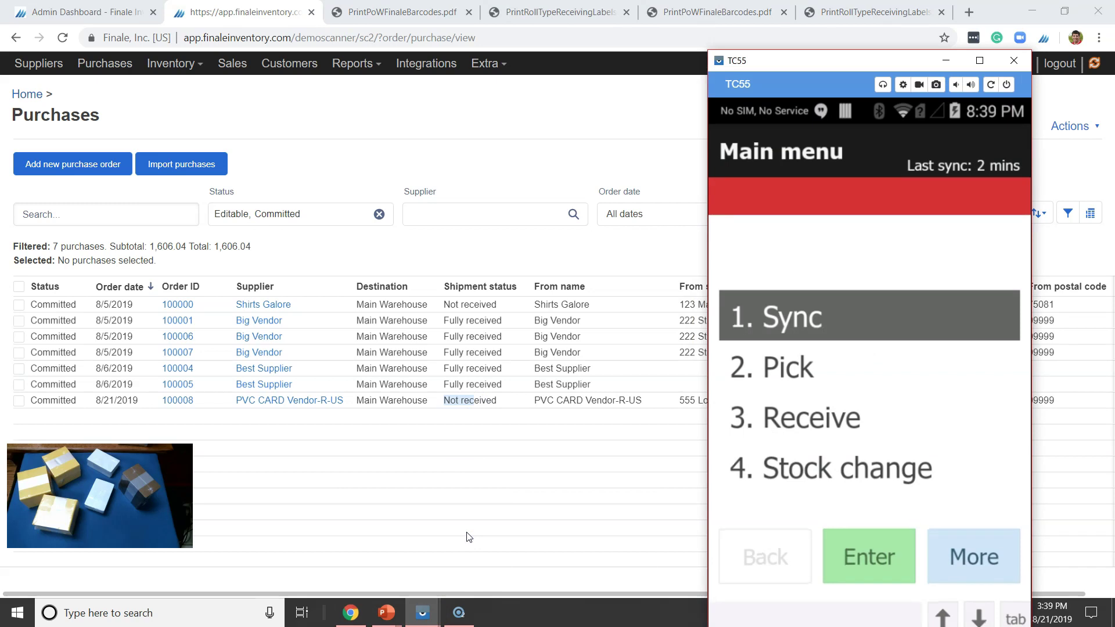
pyautogui.click(443, 504)
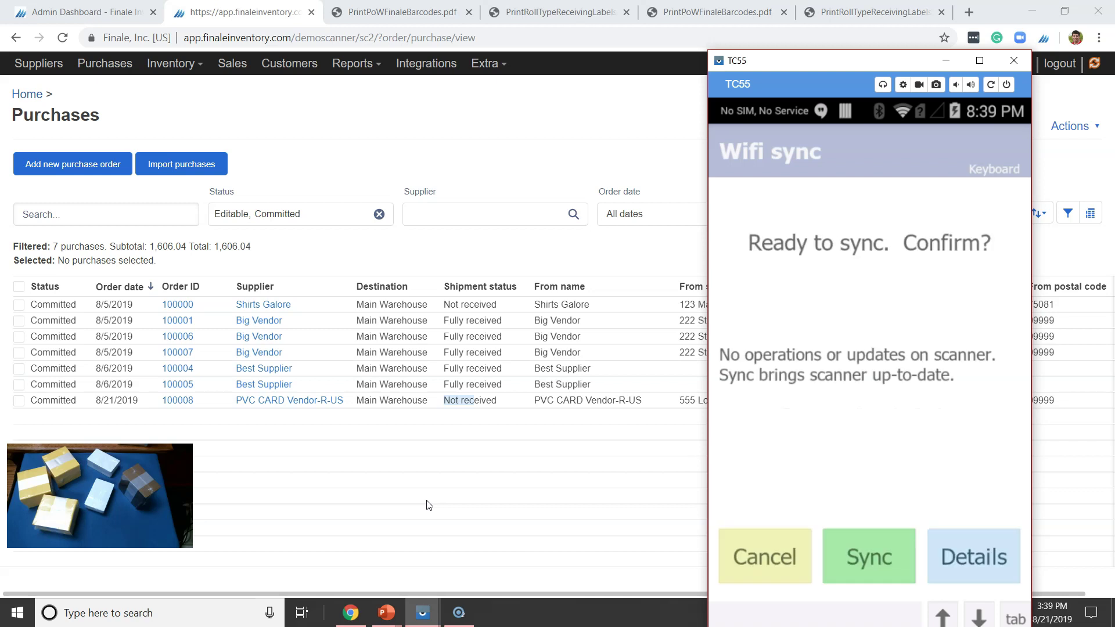
pyautogui.click(855, 560)
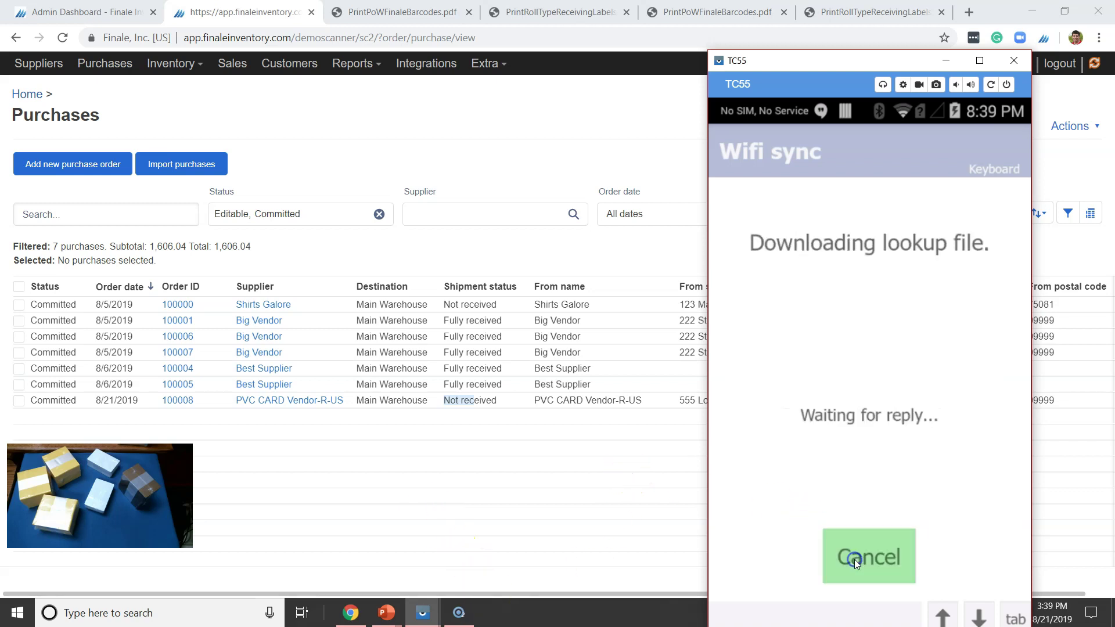
pyautogui.click(855, 560)
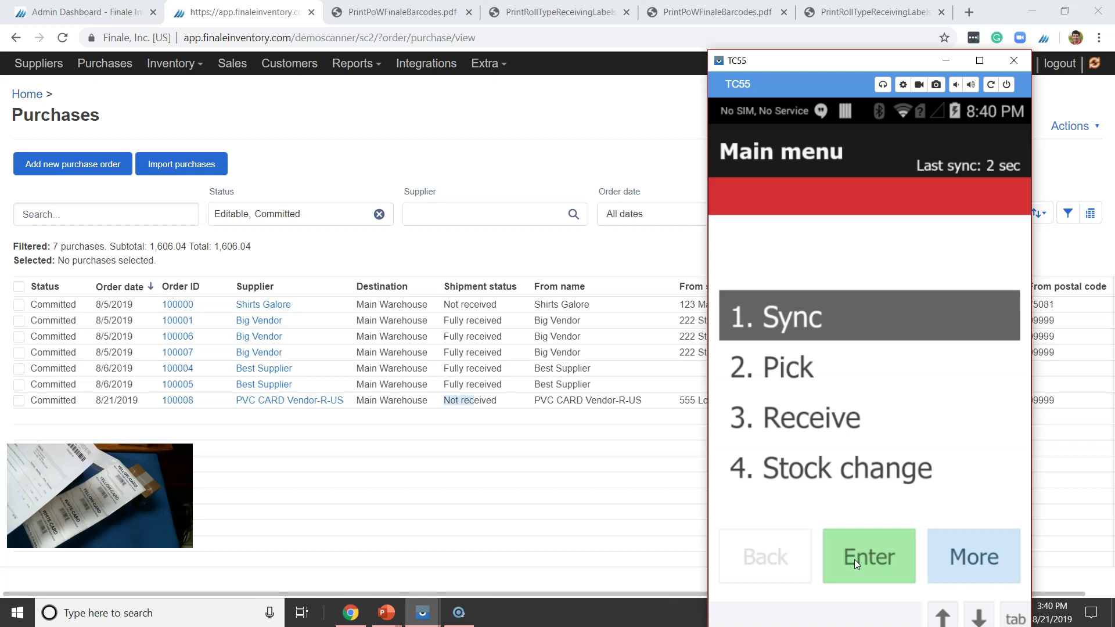
# - Start receiving order 100008 on the scanner and list the available sublocations
pyautogui.press('3')
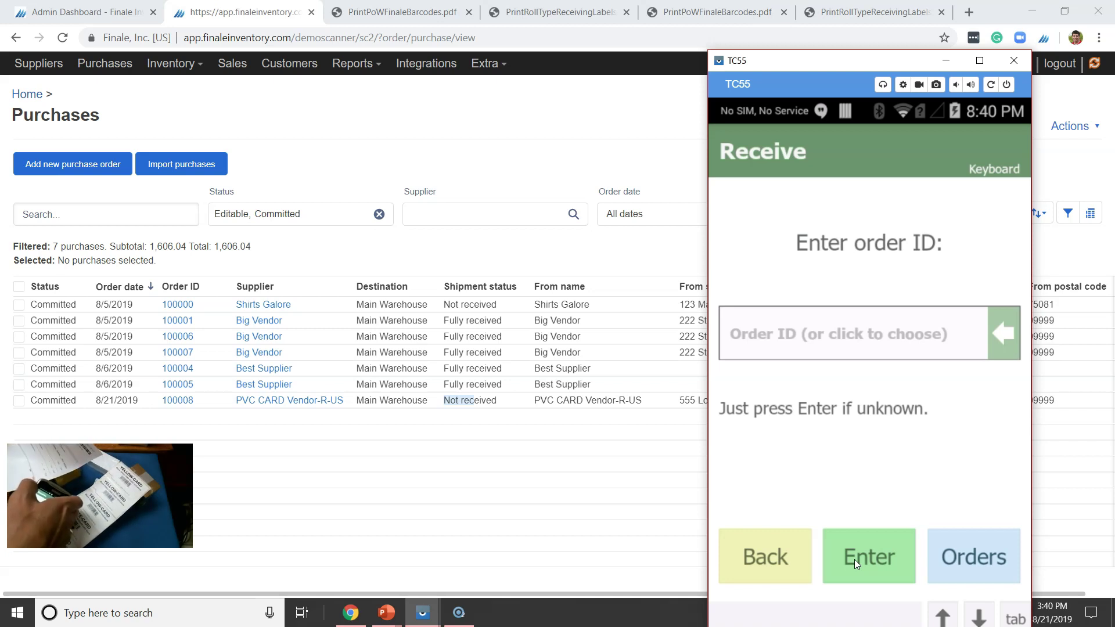
pyautogui.write('100008')
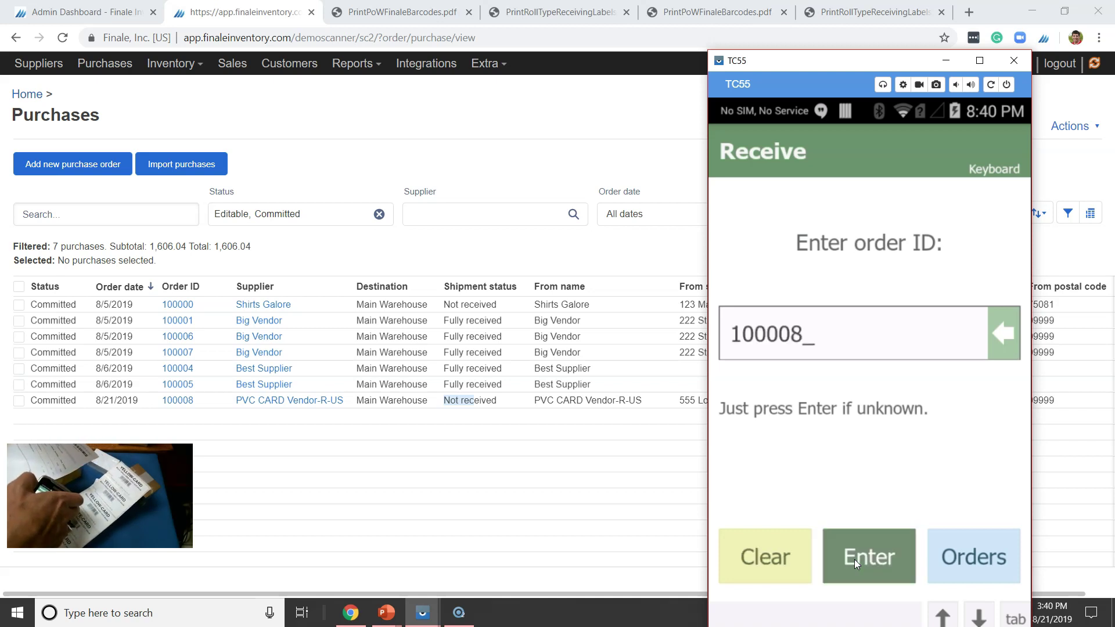
pyautogui.press('Return')
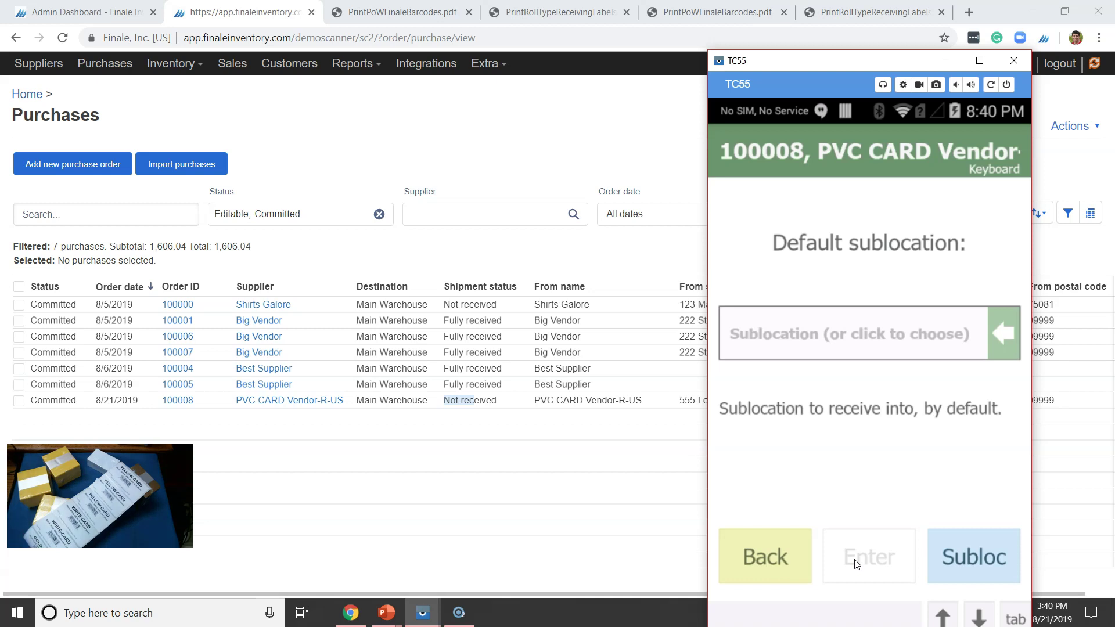
pyautogui.click(855, 560)
# - Lock sublocation A03 as the receiving location for order 100008
pyautogui.press('6')
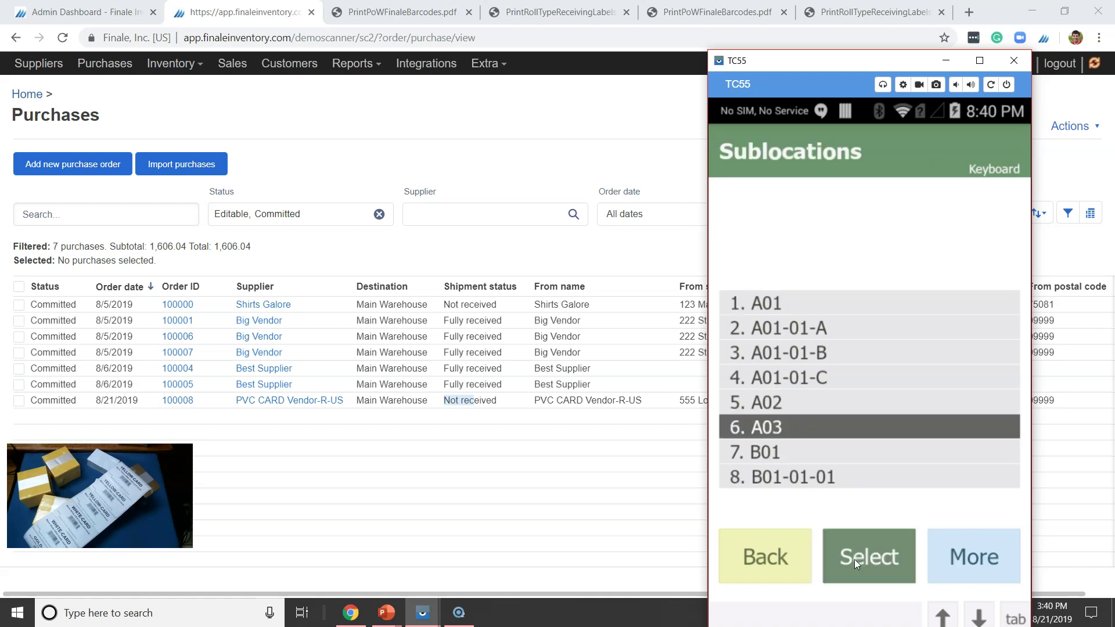
pyautogui.click(855, 559)
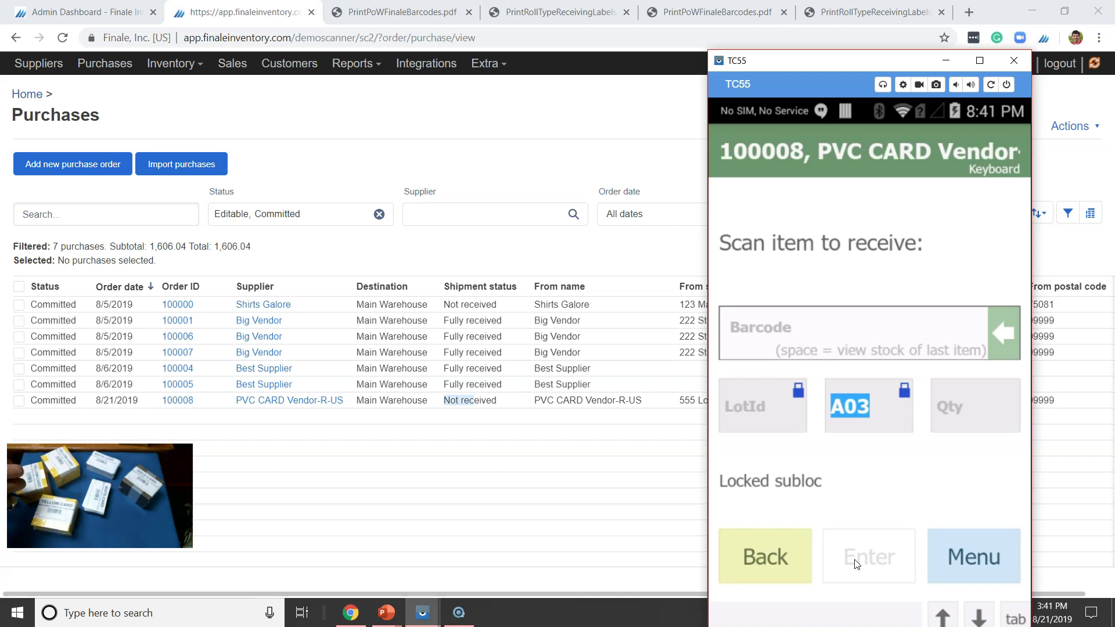
pyautogui.write('200001000799')
pyautogui.press('Return')
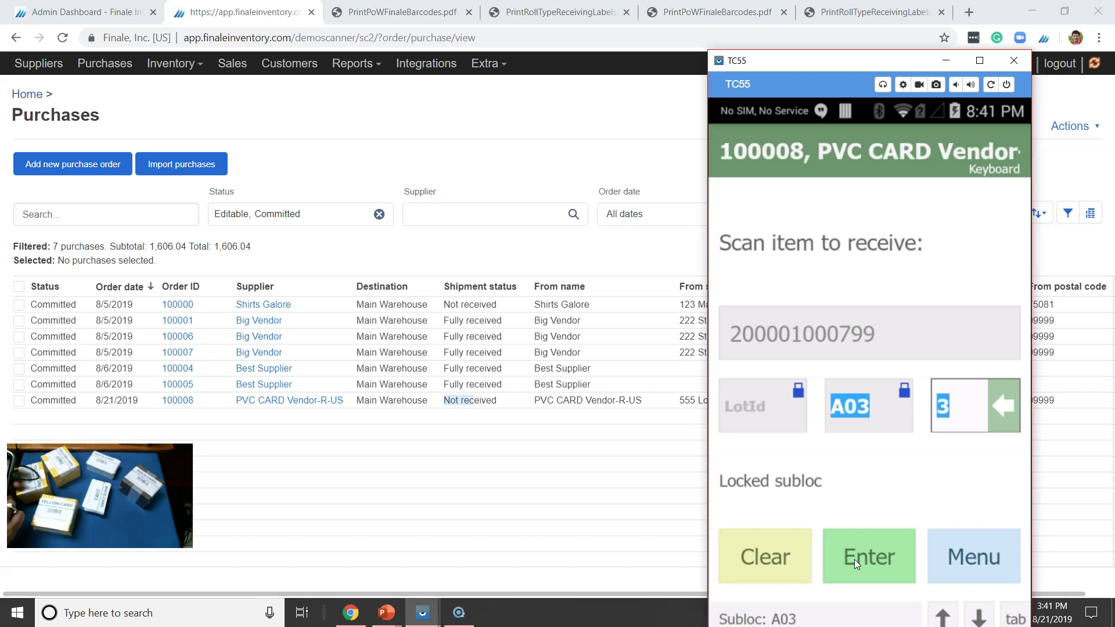
pyautogui.click(855, 559)
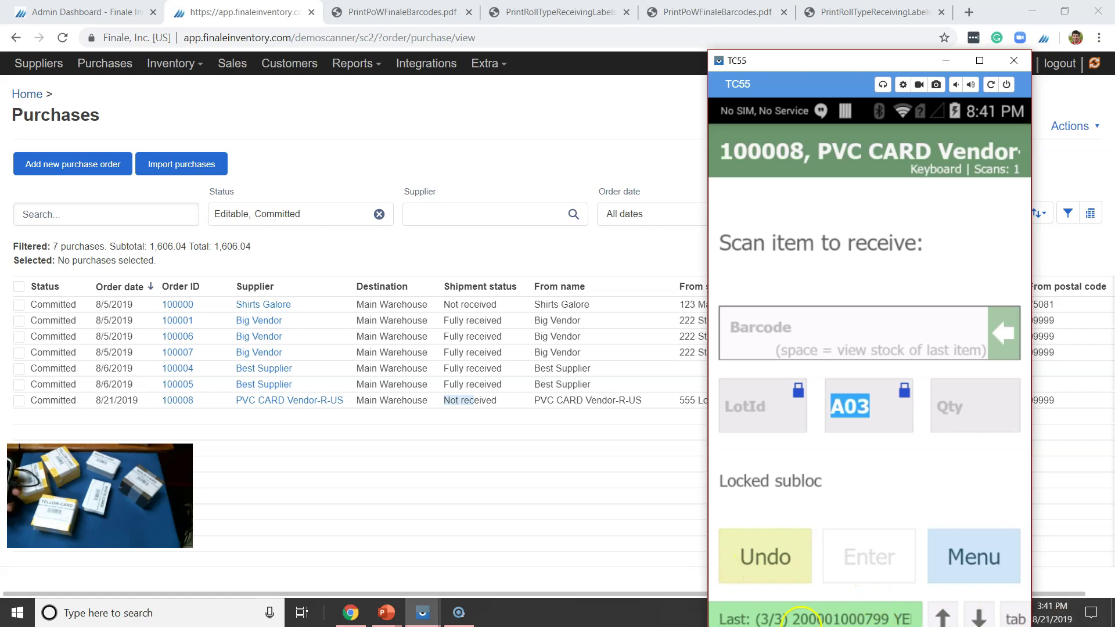
pyautogui.click(806, 620)
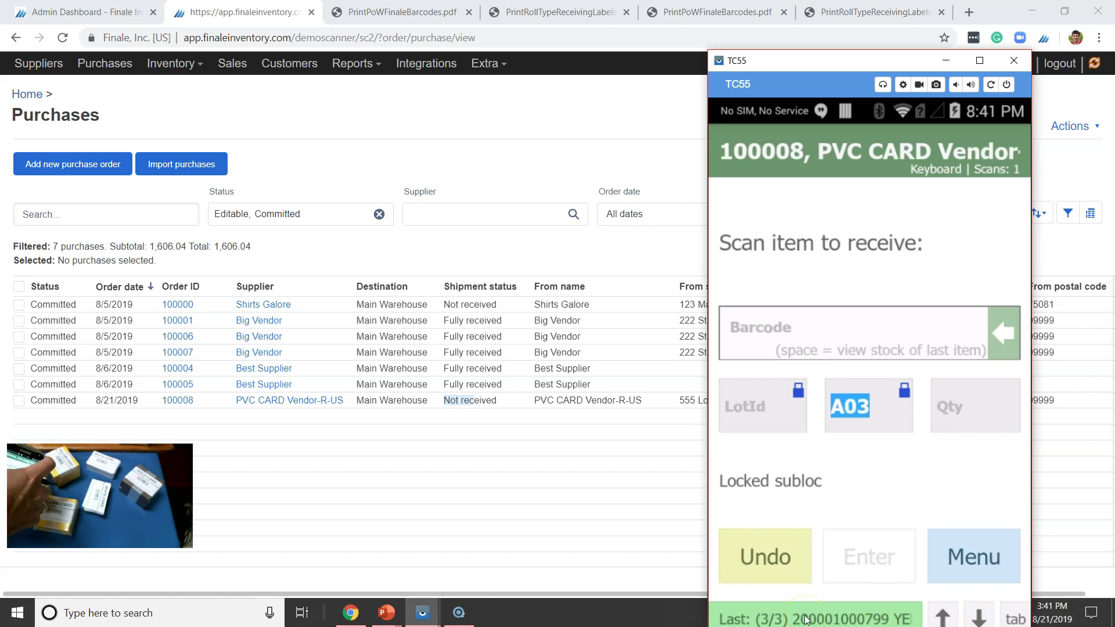
pyautogui.write('200001000782')
pyautogui.press('Return')
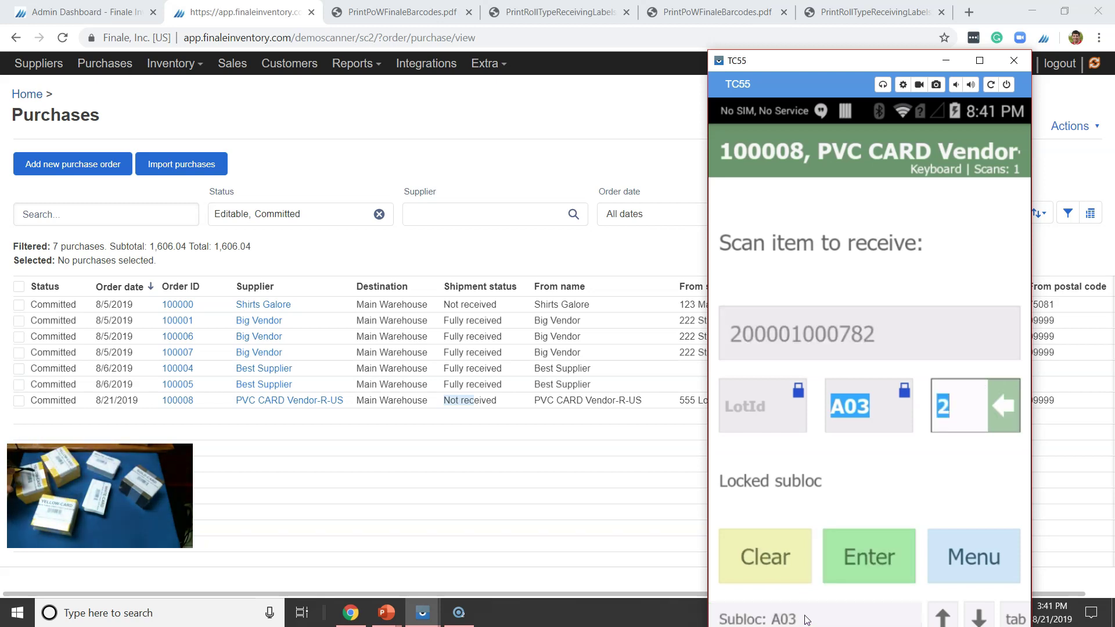
pyautogui.press('Return')
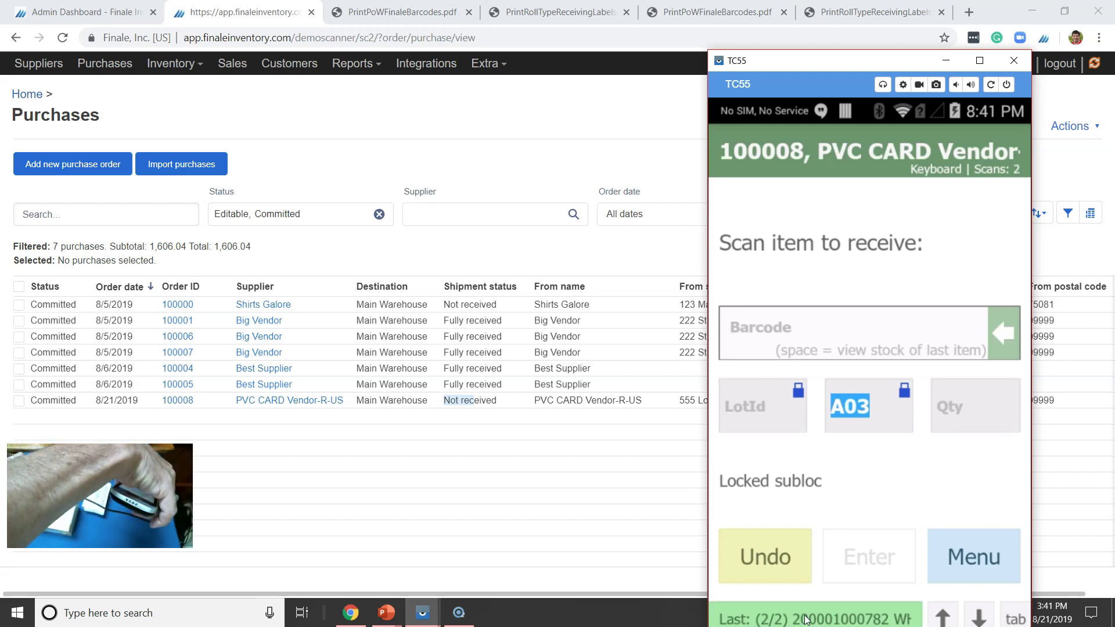
pyautogui.write('200001000775')
pyautogui.press('Return')
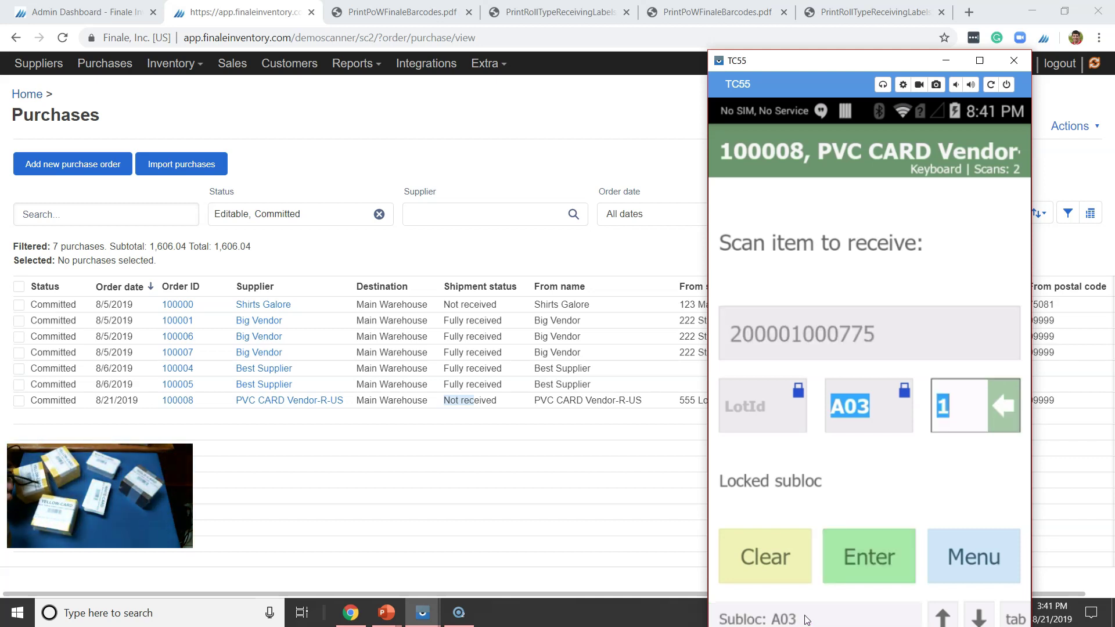
pyautogui.press('Return')
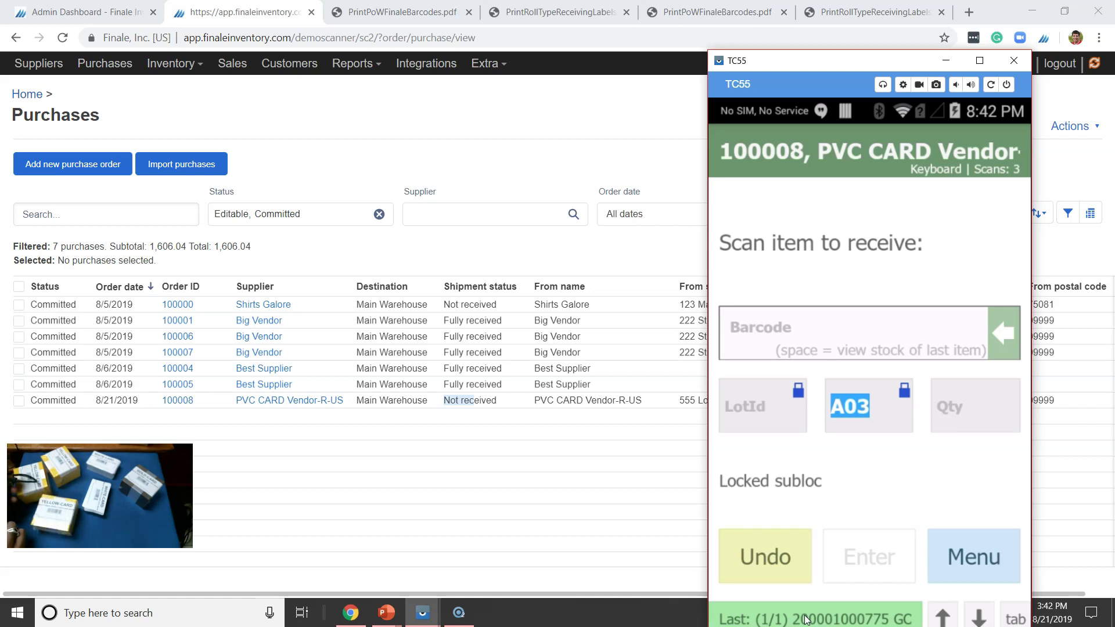
pyautogui.press('m')
pyautogui.press('2')
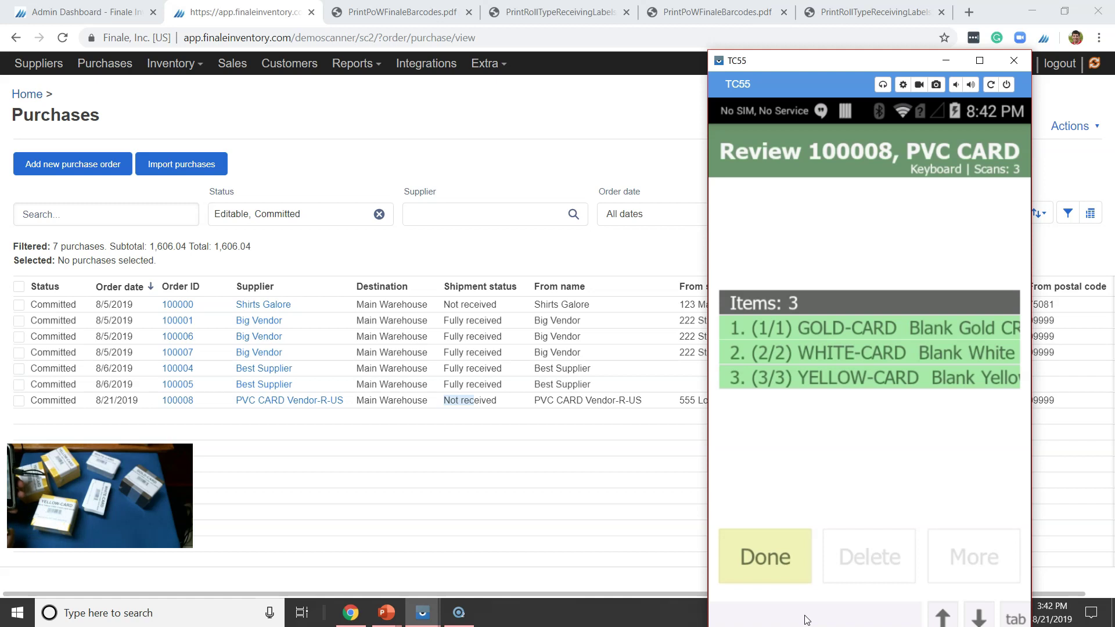
# - Finish receiving order 100008 and return to the scanner's main menu, queuing one operation to sync
pyautogui.press('Return')
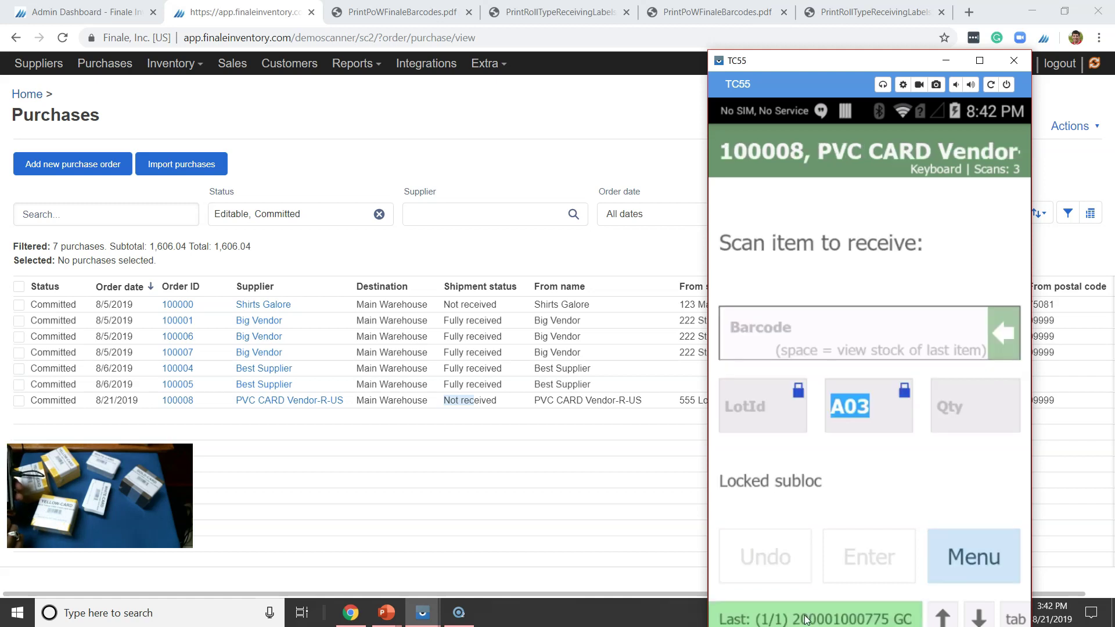
pyautogui.press('Escape')
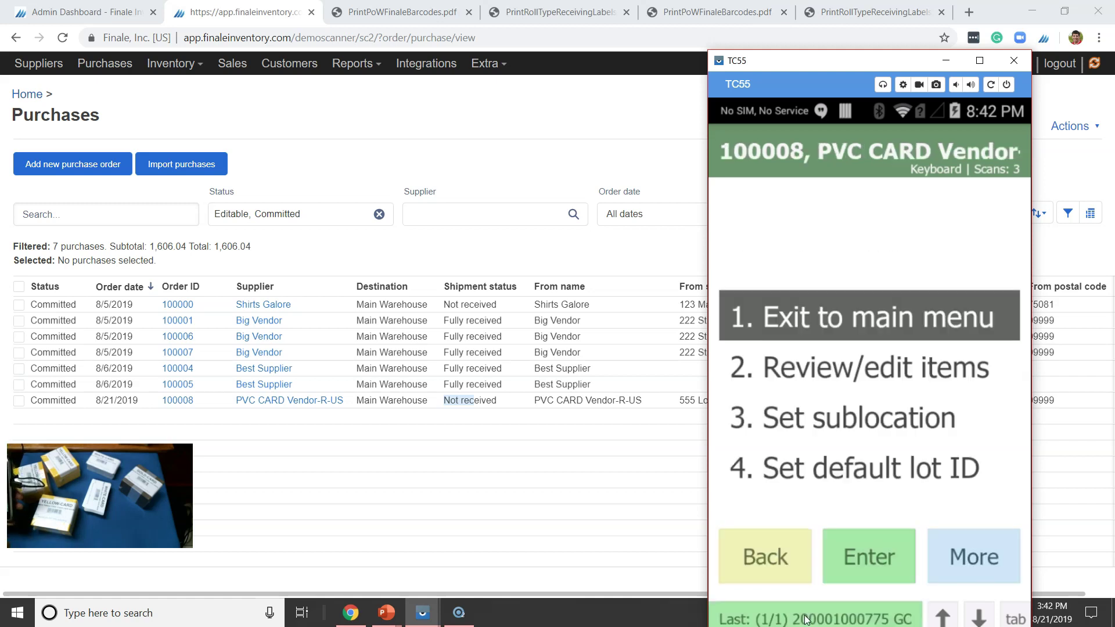
pyautogui.press('Return')
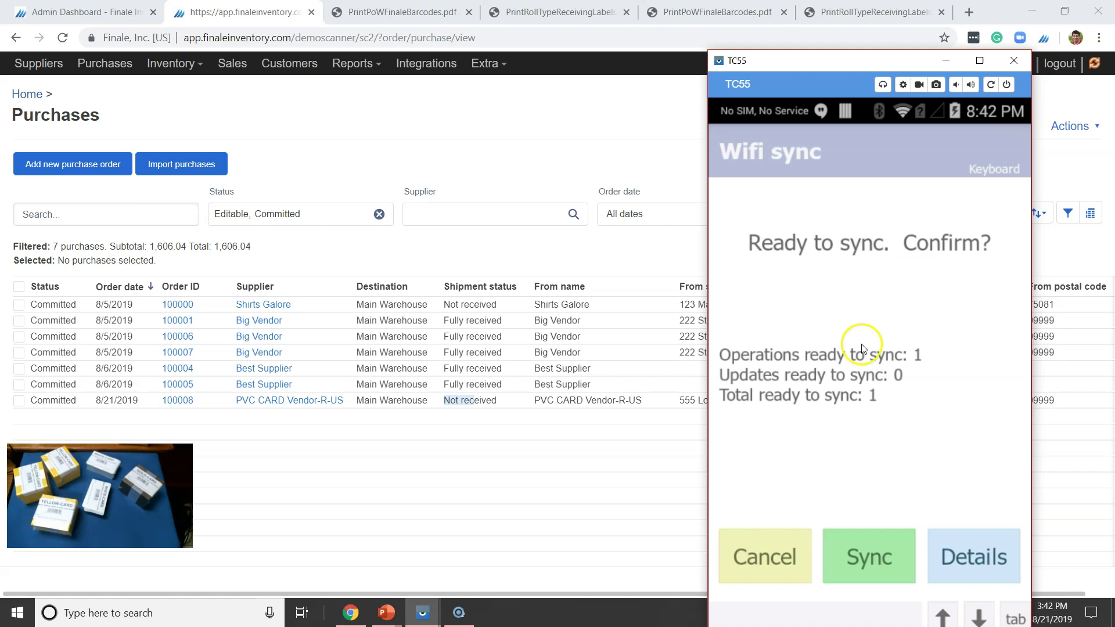
# - Sync the queued receipt for order 100008 to Finale and acknowledge the success message
pyautogui.click(891, 550)
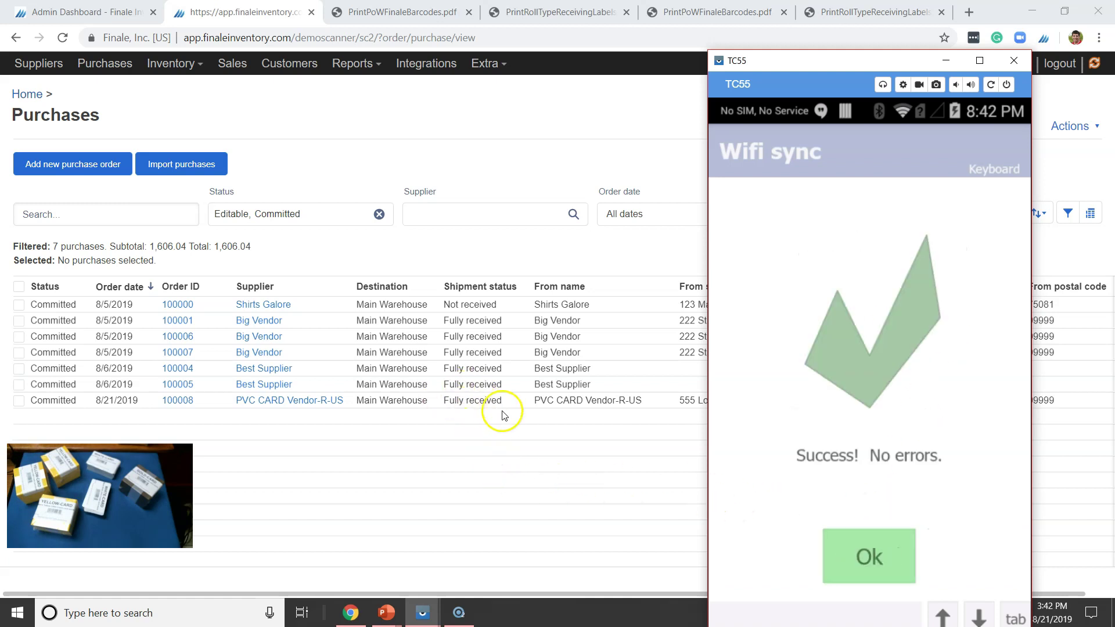
pyautogui.click(891, 558)
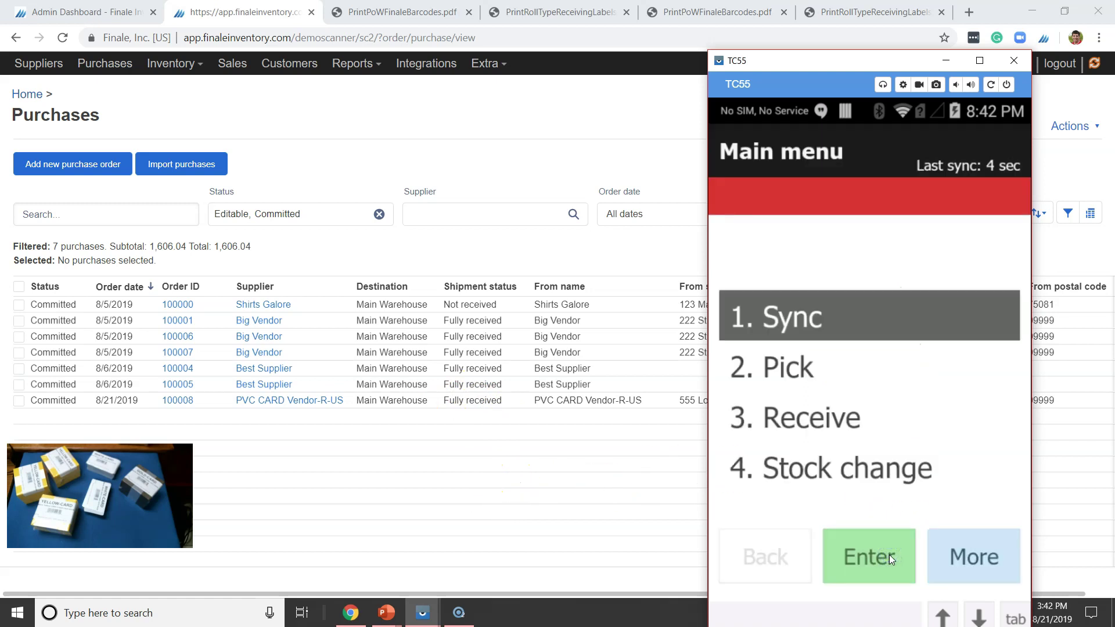